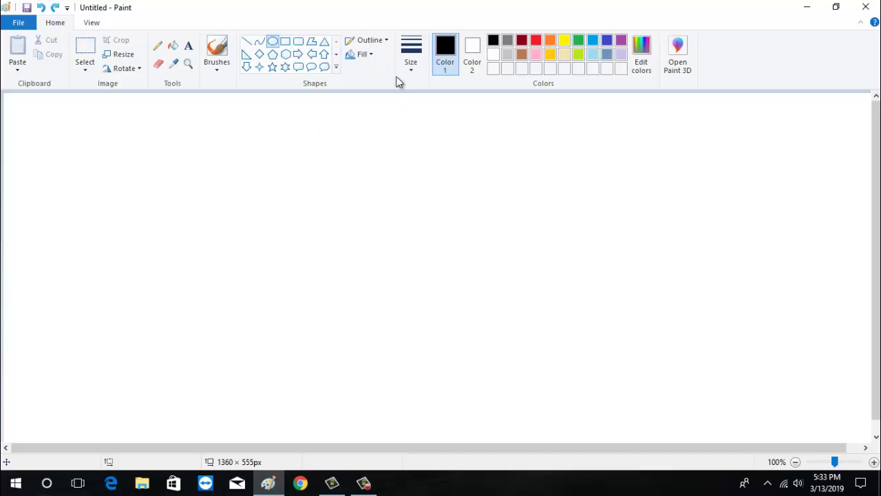
Draw three vertically stacked, slightly overlapping black ellipses with the second-thinnest outline for the butterfly's head, body and narrower tail, the tail about 28 × 97 px.
left_click(411, 56)
left_click(433, 121)
left_click_drag(298, 145, 329, 252)
left_click(358, 169)
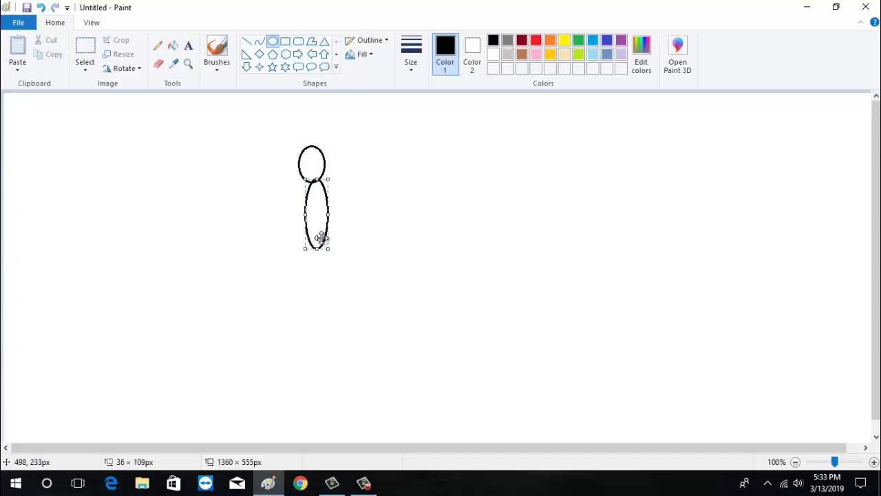
left_click_drag(315, 219, 302, 260)
left_click(344, 222)
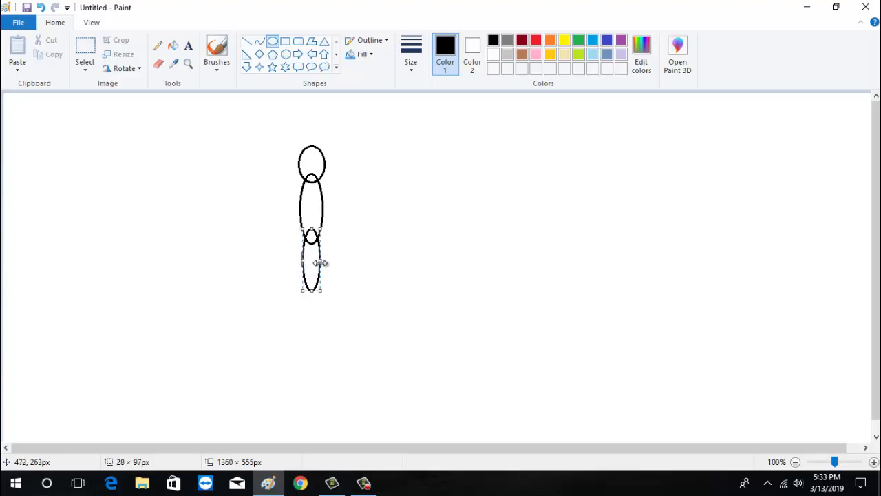
left_click(348, 260)
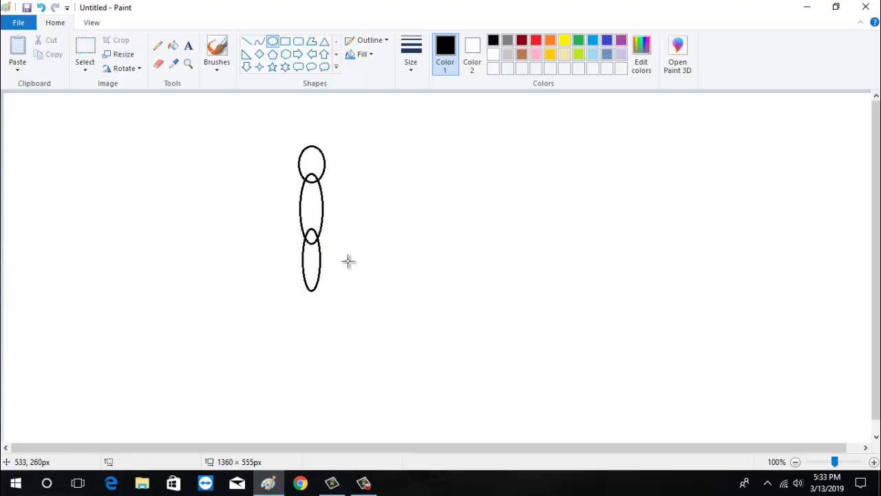
Erase the overlapping outline arcs where the body meets the head and where the tail meets the body.
left_click(159, 65)
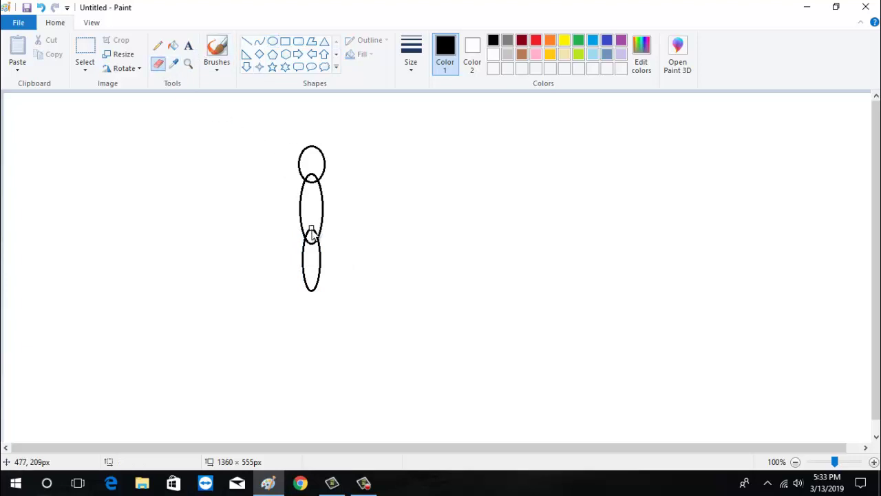
left_click_drag(309, 236, 317, 228)
Outline an upper and a lower wing on each side of the body with the Pencil at the third line thickness.
left_click(157, 48)
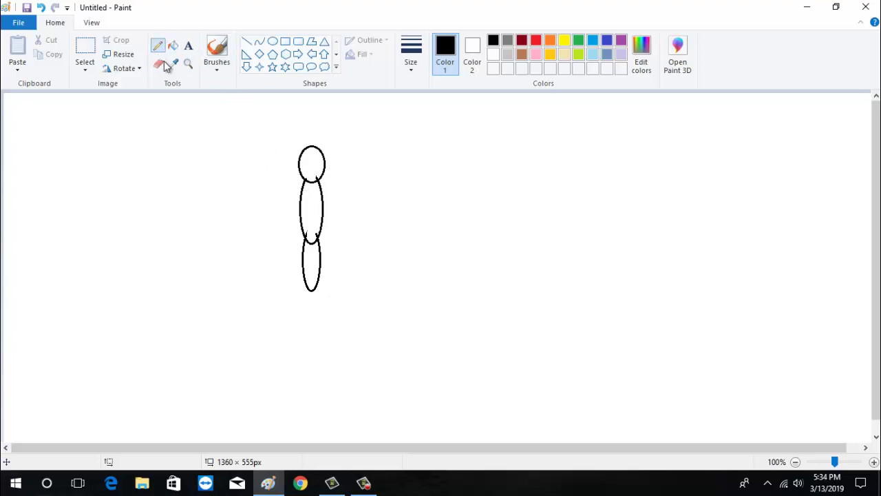
left_click(409, 69)
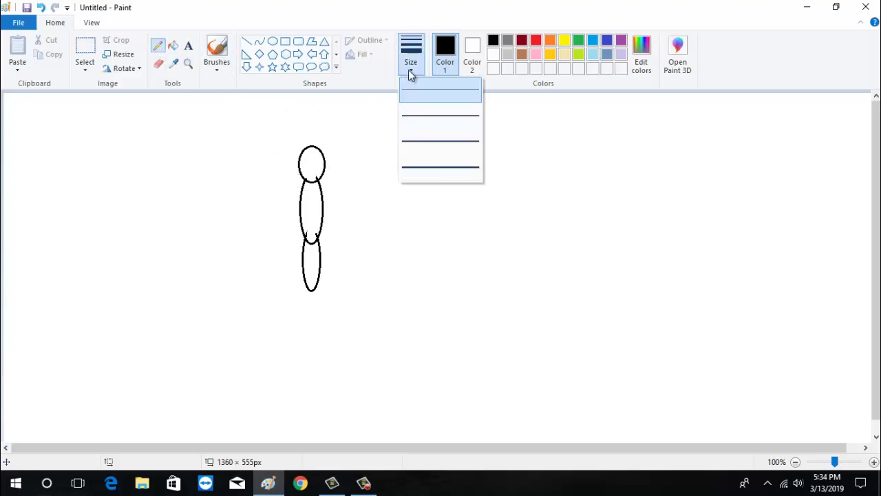
left_click(443, 138)
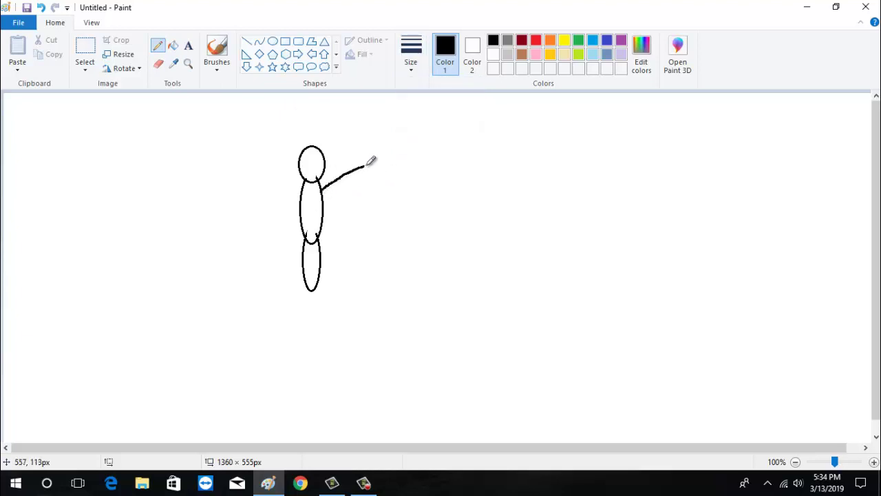
mouse_move(368, 165)
left_mouse_down()
mouse_move(393, 160)
mouse_move(411, 170)
mouse_move(403, 223)
mouse_move(376, 236)
mouse_move(326, 223)
left_mouse_up()
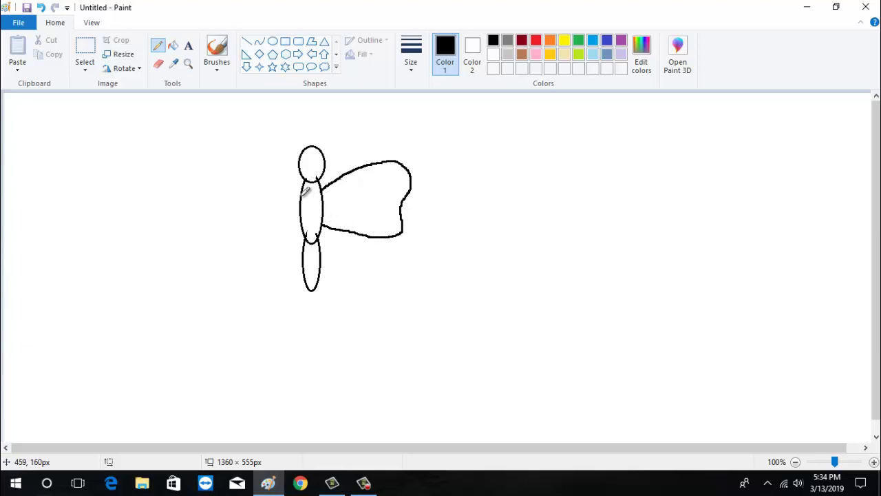
mouse_move(303, 194)
left_mouse_down()
mouse_move(263, 169)
mouse_move(211, 160)
mouse_move(205, 167)
mouse_move(204, 225)
mouse_move(218, 237)
mouse_move(301, 222)
mouse_move(220, 251)
mouse_move(235, 282)
mouse_move(264, 299)
mouse_move(301, 282)
left_mouse_up()
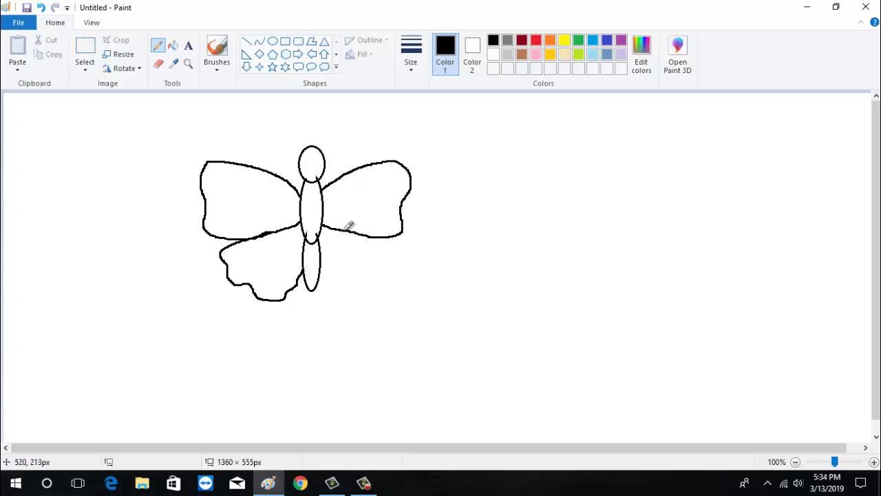
mouse_move(349, 228)
left_mouse_down()
mouse_move(394, 268)
mouse_move(354, 295)
mouse_move(324, 278)
left_mouse_up()
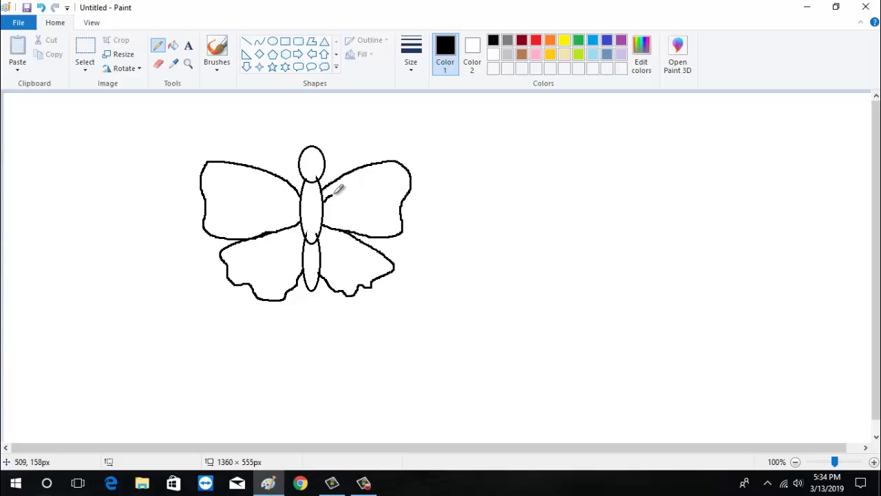
Sketch a smaller scalloped inner shape inside each of the four wings, starting from the body.
mouse_move(333, 194)
left_mouse_down()
mouse_move(387, 181)
mouse_move(386, 193)
mouse_move(371, 200)
mouse_move(378, 206)
mouse_move(372, 203)
mouse_move(355, 224)
mouse_move(324, 223)
mouse_move(280, 189)
mouse_move(237, 182)
mouse_move(247, 198)
mouse_move(231, 205)
mouse_move(238, 214)
mouse_move(298, 217)
left_mouse_up()
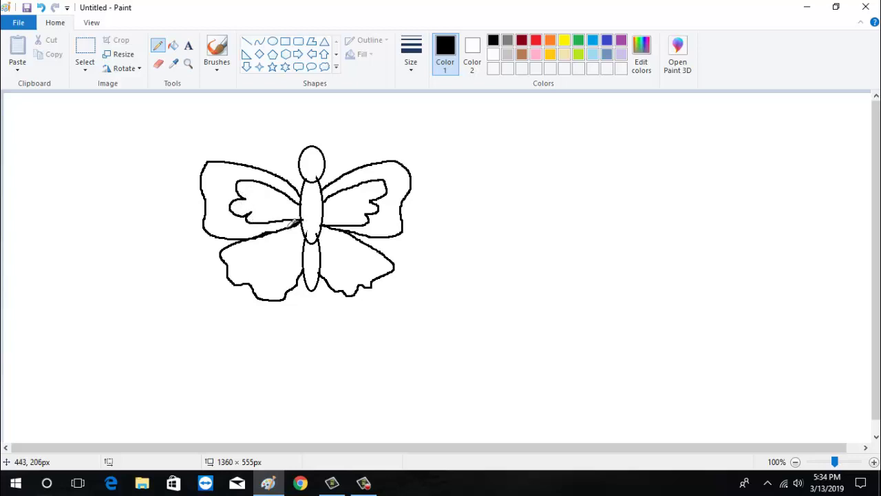
mouse_move(258, 237)
left_mouse_down()
mouse_move(255, 246)
mouse_move(275, 250)
mouse_move(273, 274)
mouse_move(292, 270)
left_mouse_up()
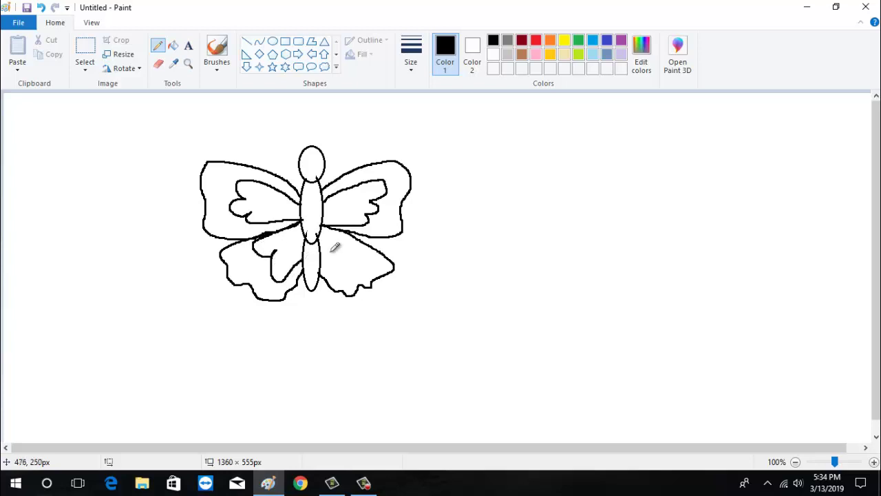
mouse_move(338, 230)
left_mouse_down()
mouse_move(369, 249)
mouse_move(352, 255)
mouse_move(337, 244)
mouse_move(342, 270)
mouse_move(328, 265)
left_mouse_up()
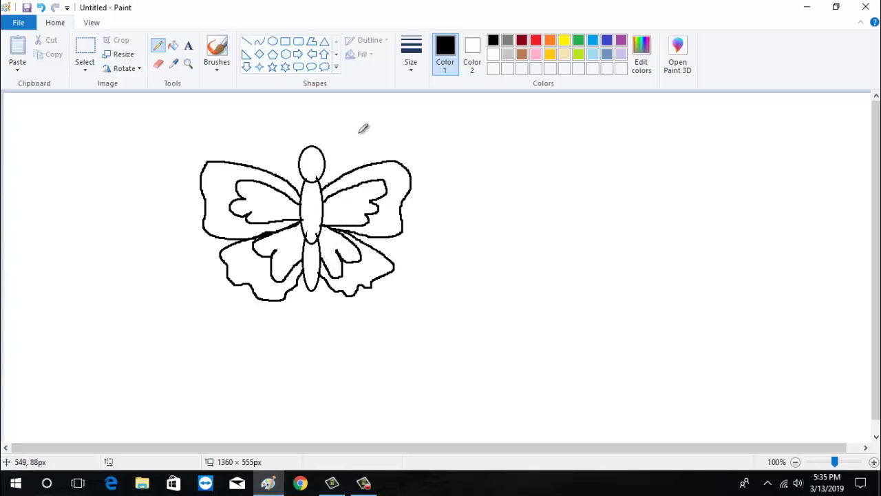
Draw three small ellipse spots with the thinnest outline inside the upper left wing's inner shape.
left_click(273, 41)
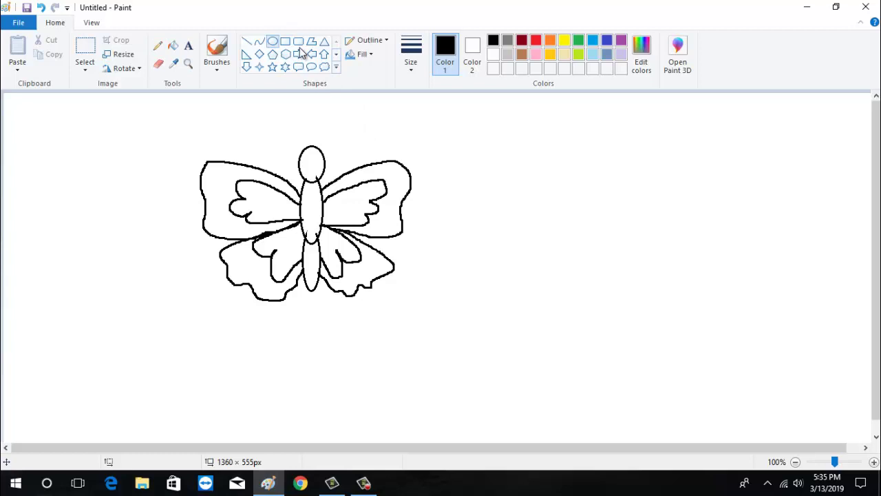
left_click(411, 61)
left_click(423, 94)
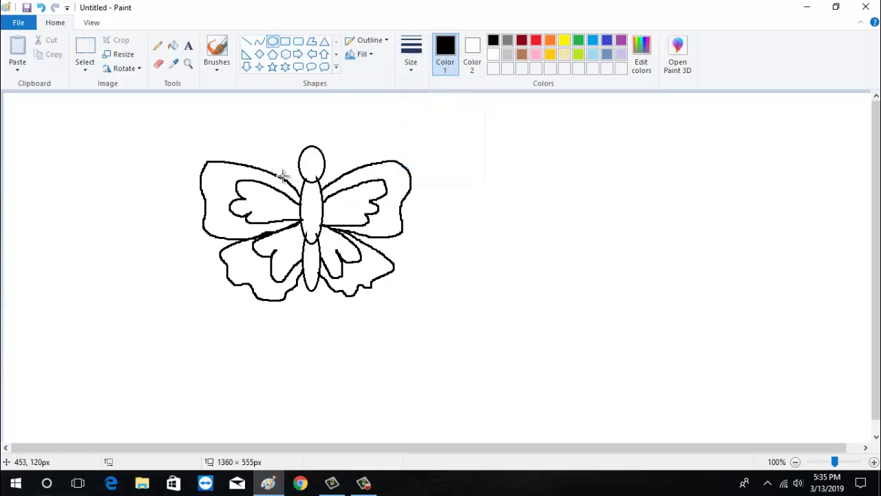
left_click_drag(241, 187, 255, 194)
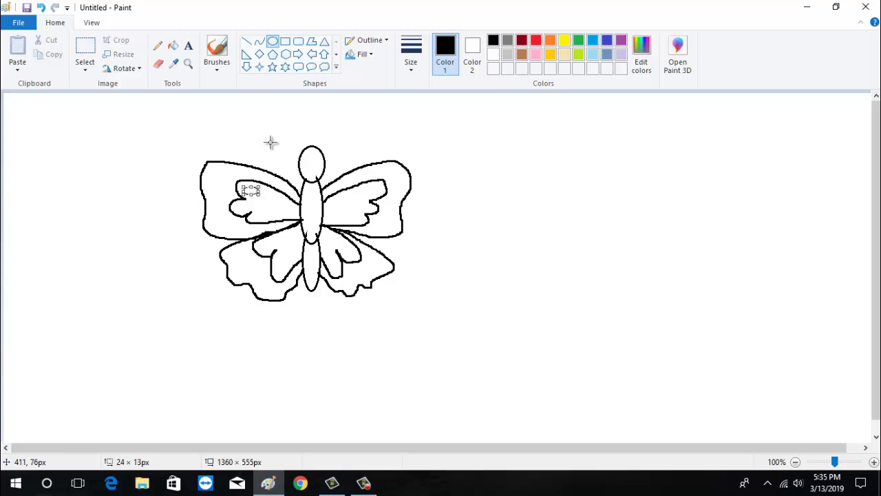
left_click(249, 203)
left_click_drag(248, 204, 274, 217)
left_click(278, 148)
left_click(283, 140)
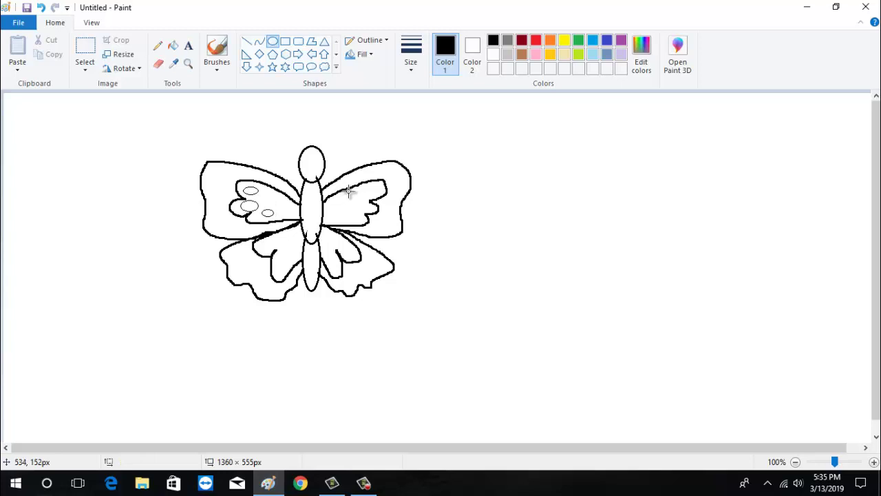
Draw three small ellipse spots of decreasing size inside the upper right wing's inner shape.
left_click_drag(347, 191, 353, 219)
left_click(507, 146)
left_click(466, 195)
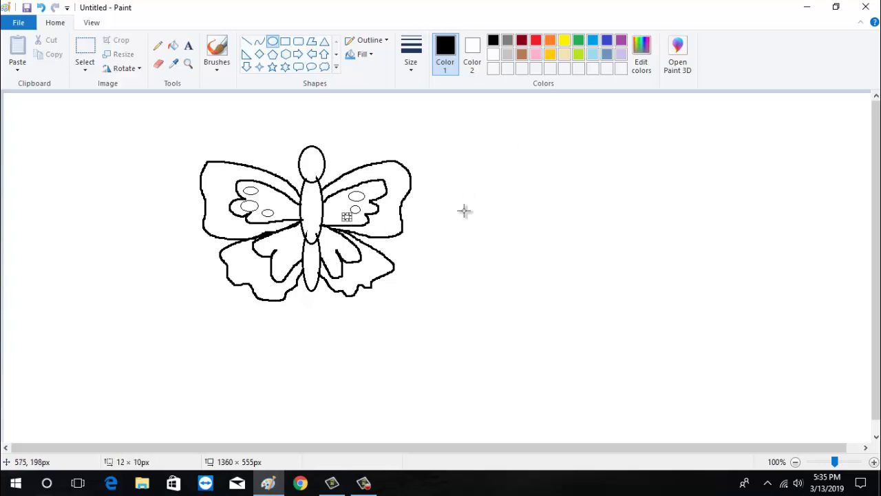
left_click(465, 211)
Draw three small ellipse spots inside the lower left wing's inner shape and two inside the lower right one.
left_click_drag(272, 241, 285, 272)
left_click(473, 223)
left_click(443, 243)
left_click(394, 262)
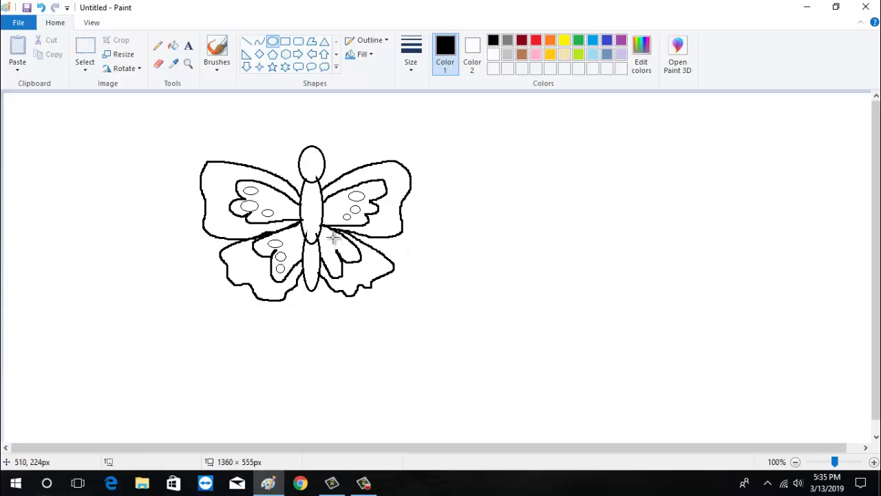
left_click_drag(345, 242, 337, 266)
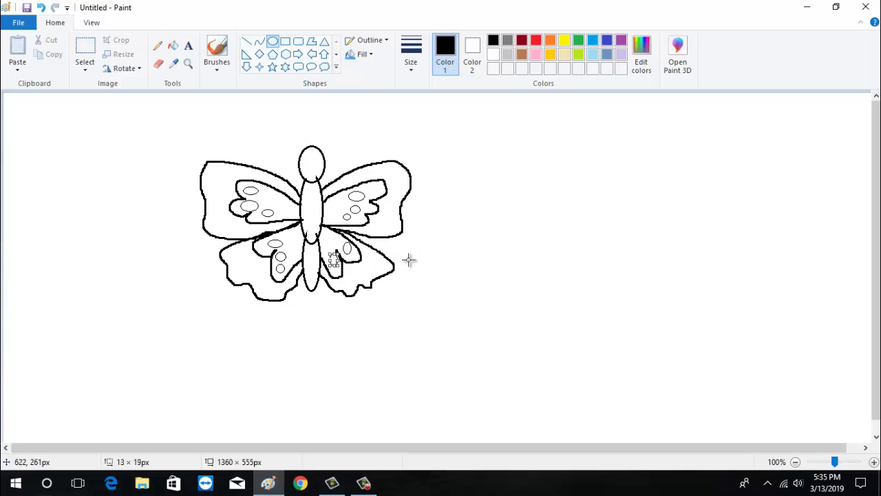
left_click(434, 259)
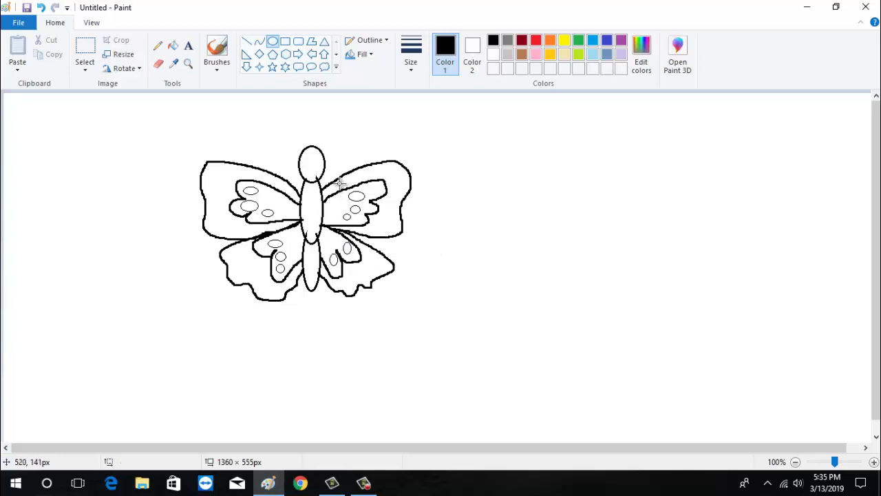
Draw two small ellipse eyes side by side on the head, each with a smaller ellipse pupil inside.
left_click_drag(304, 152, 316, 167)
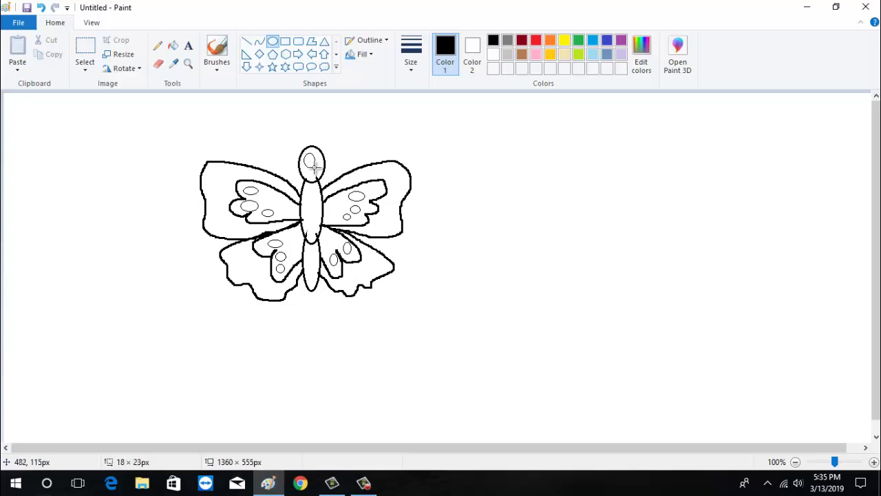
left_click(340, 147)
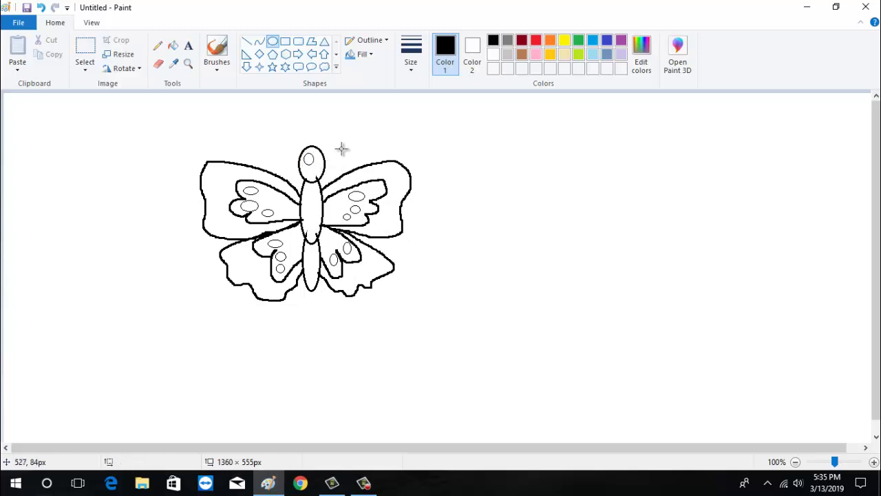
left_click_drag(314, 151, 323, 162)
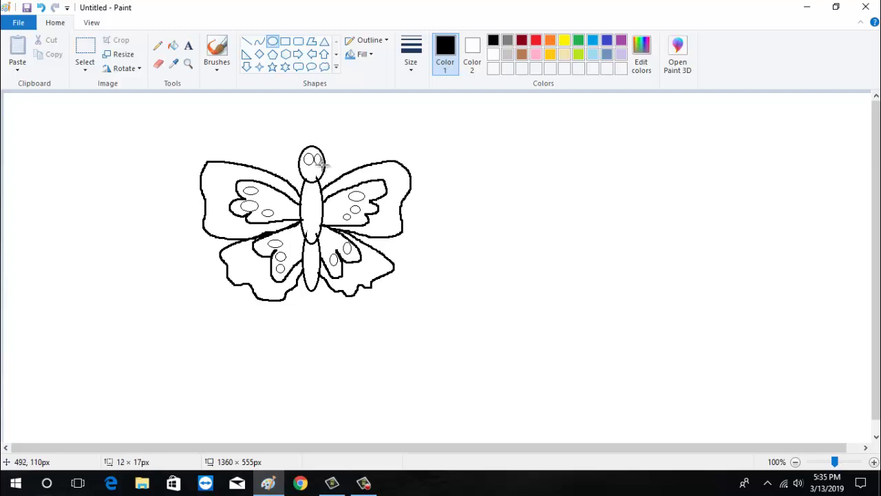
left_click(354, 144)
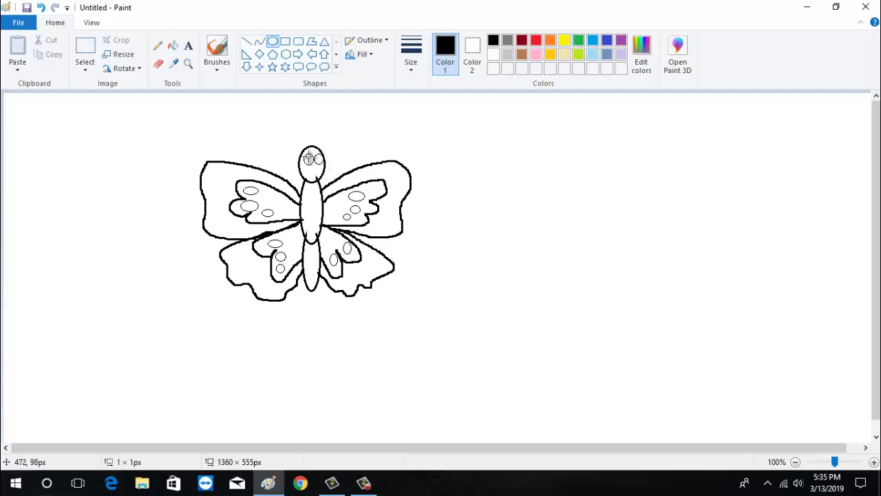
left_click(356, 147)
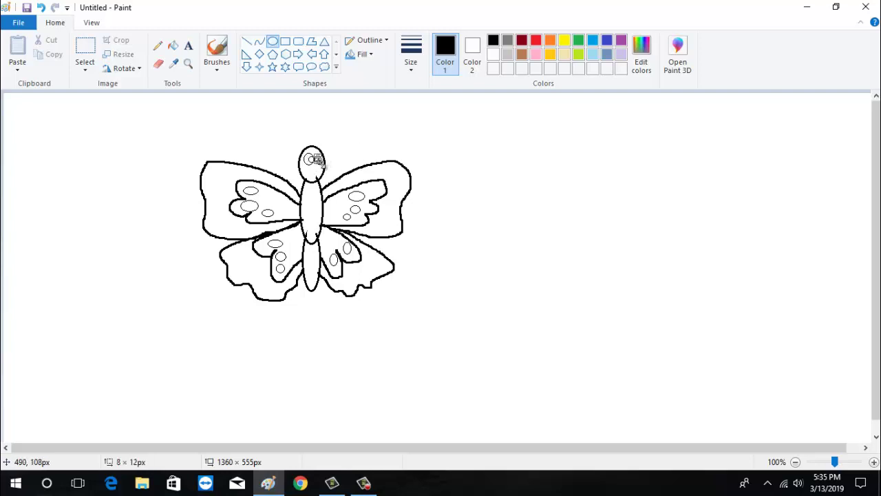
left_click(370, 147)
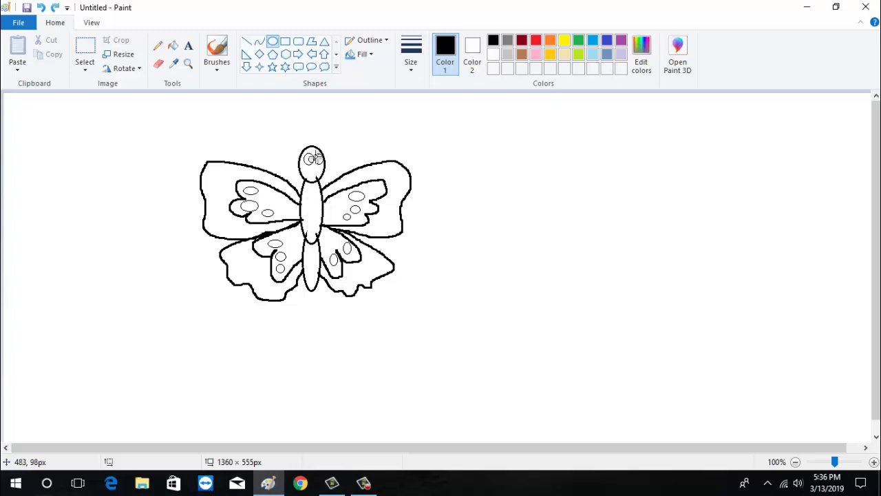
left_click(341, 155)
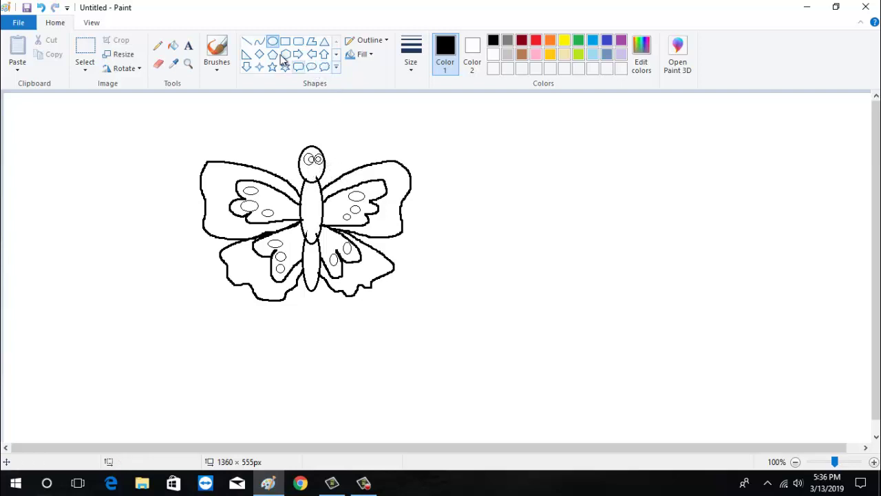
Draw a small smiling mouth below the eyes with the Curve tool at the second line thickness.
left_click(259, 42)
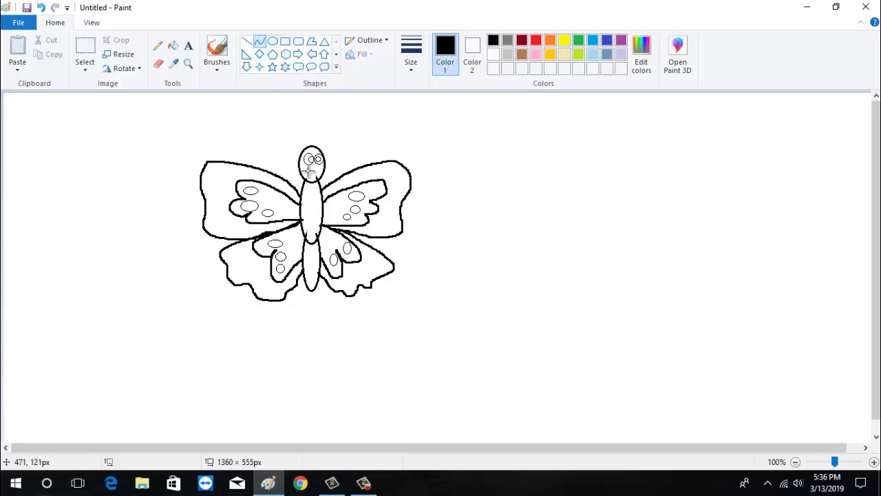
left_click(412, 65)
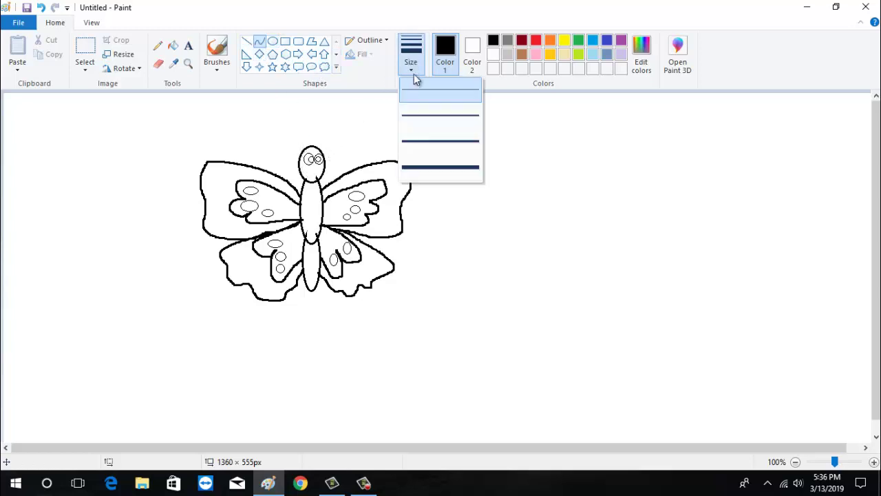
left_click(432, 114)
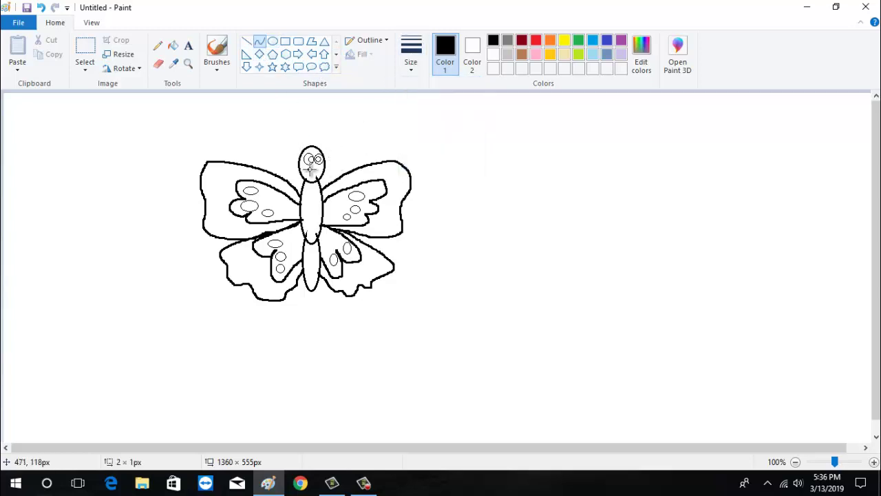
left_click_drag(315, 169, 321, 169)
left_click(310, 172)
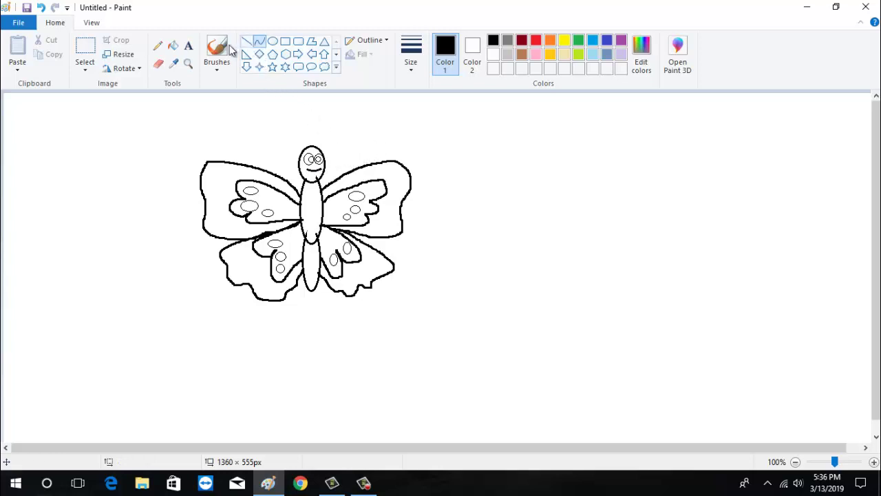
Draw a curved antenna with a curled tip from the head's right side with the Pencil at the third line thickness.
left_click(158, 47)
left_click(413, 69)
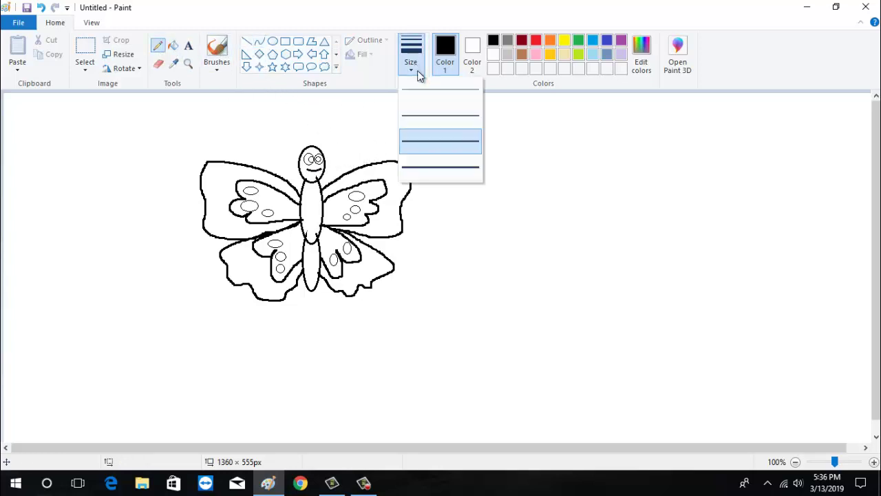
left_click(429, 143)
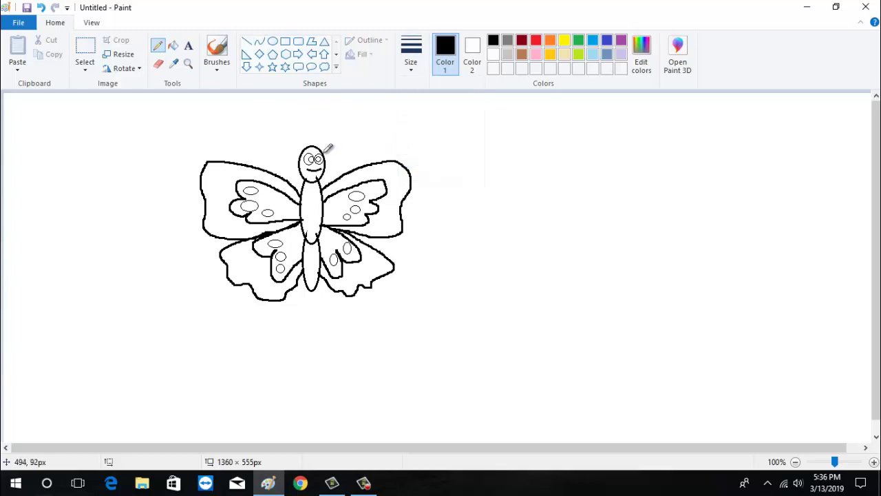
mouse_move(326, 149)
left_mouse_down()
mouse_move(364, 107)
mouse_move(398, 104)
mouse_move(397, 126)
left_mouse_up()
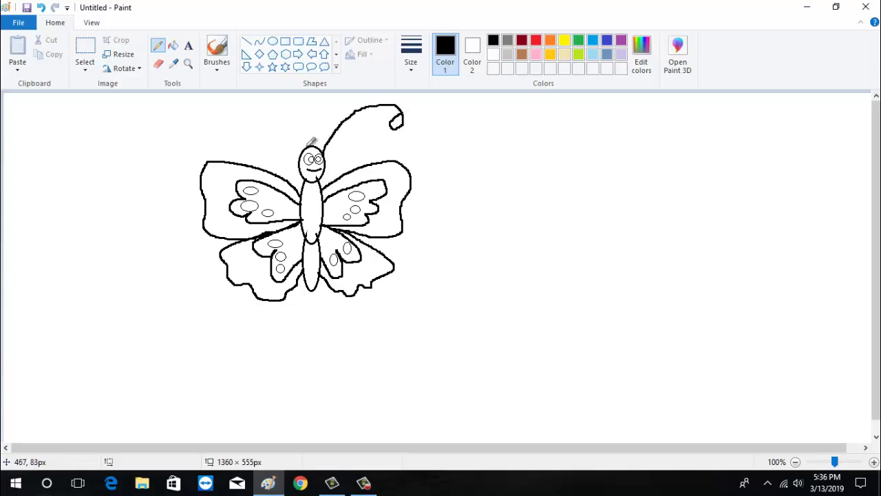
Draw a curved antenna with a curled tip from the head's left side and fill both pupils black.
mouse_move(306, 146)
left_mouse_down()
mouse_move(301, 134)
mouse_move(246, 113)
mouse_move(234, 120)
mouse_move(243, 114)
left_mouse_up()
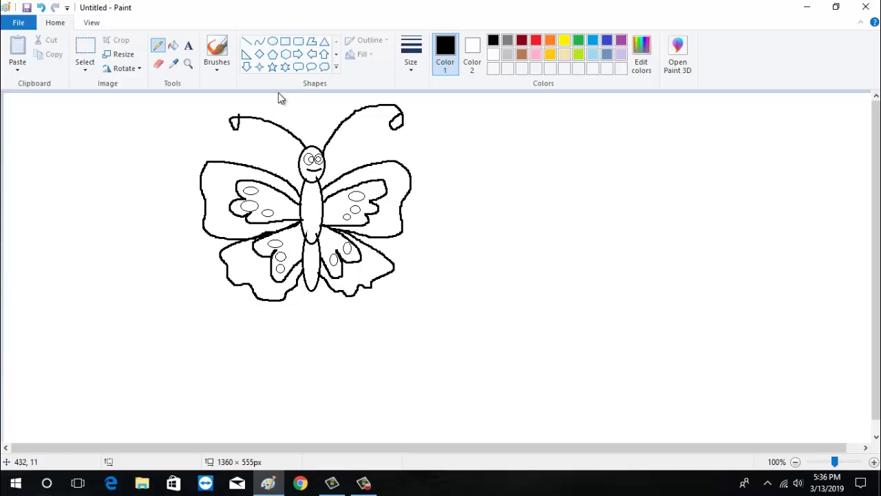
left_click(173, 45)
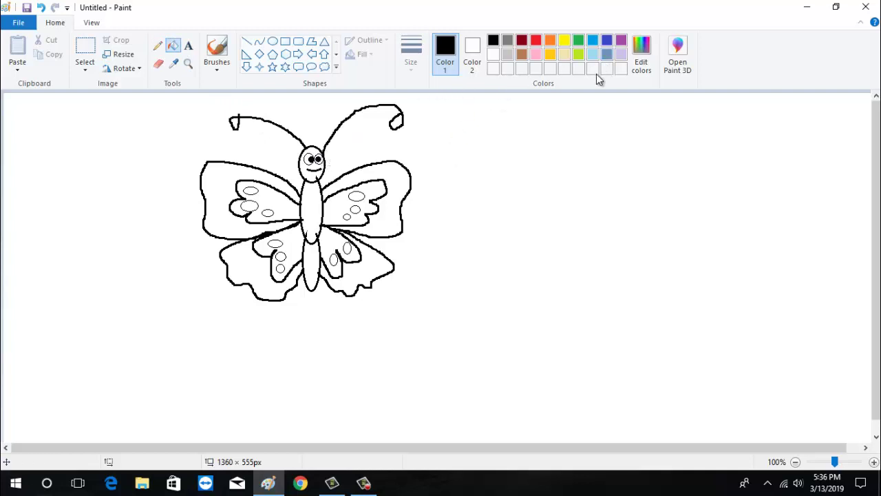
Fill the inner shapes of all four wings with yellow, leaving the ellipse spots unfilled.
left_click(564, 40)
left_click(339, 204)
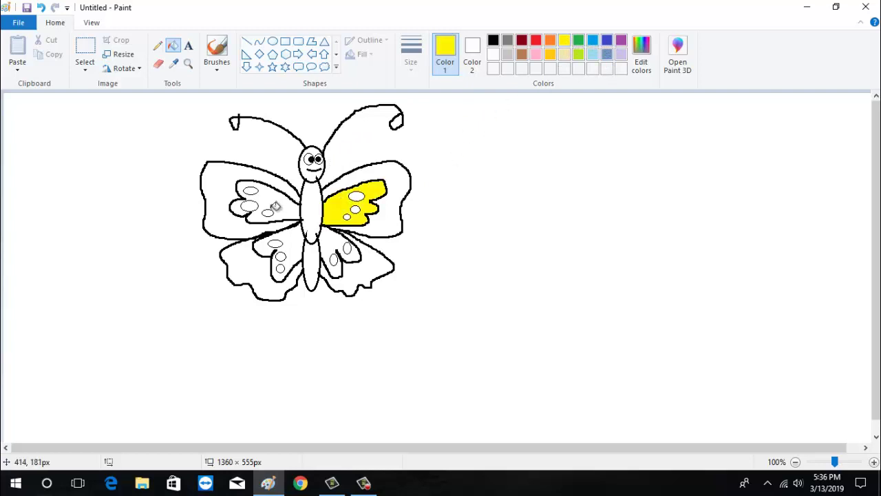
left_click(277, 205)
left_click(295, 247)
left_click(337, 238)
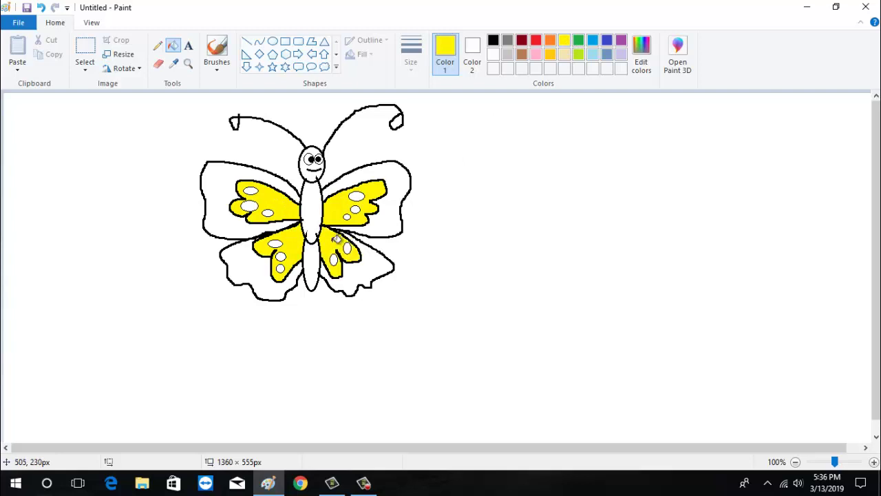
Mix a custom magenta with Red 223, Green 17, Blue 146 as the foreground colour.
left_click(538, 42)
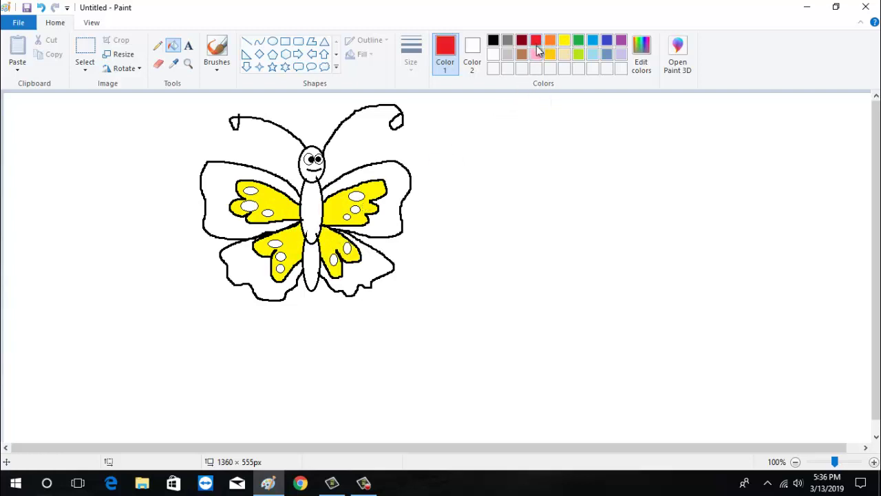
left_click(641, 57)
left_click(547, 168)
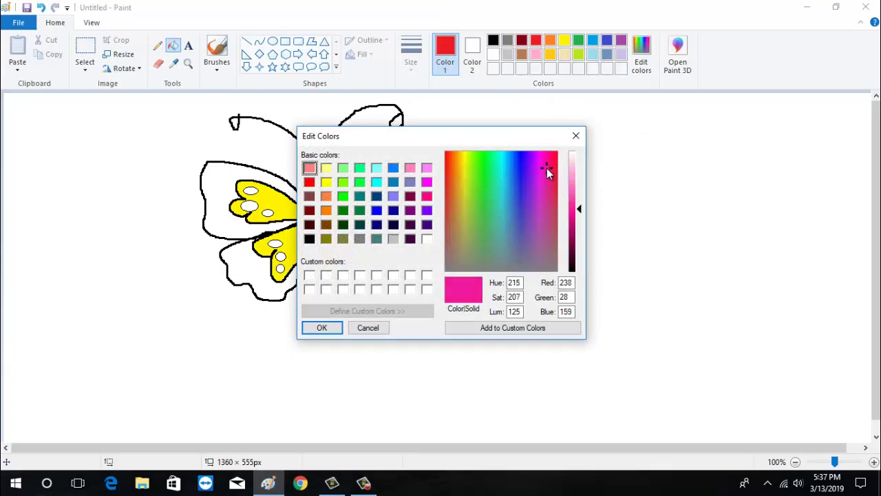
left_click_drag(566, 219, 562, 233)
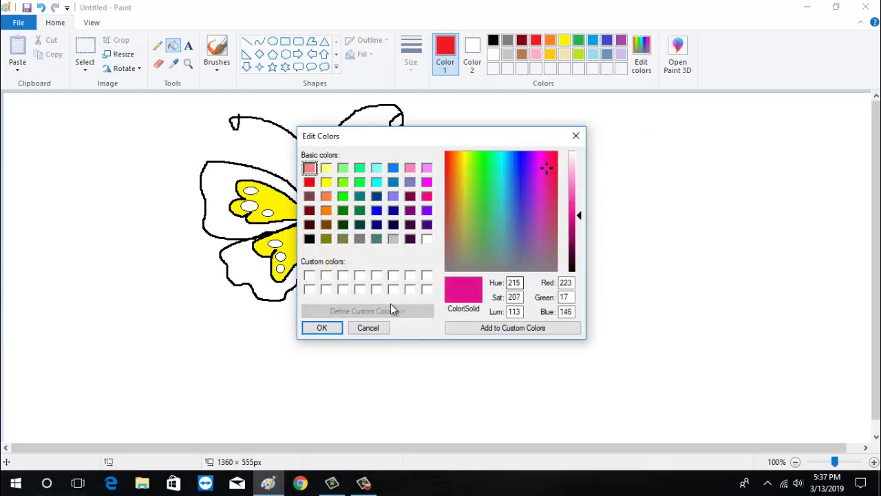
left_click(324, 328)
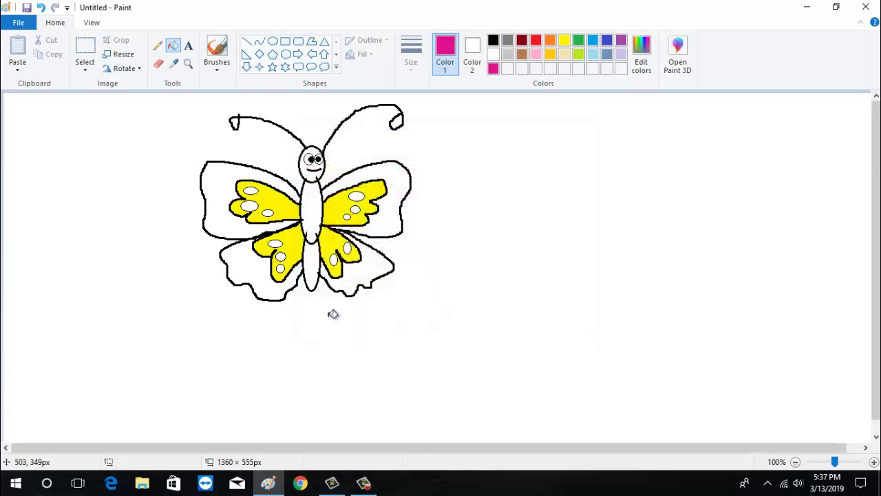
Fill all the ellipse spots inside the four yellow wing shapes with the custom magenta.
left_click(358, 197)
left_click(355, 209)
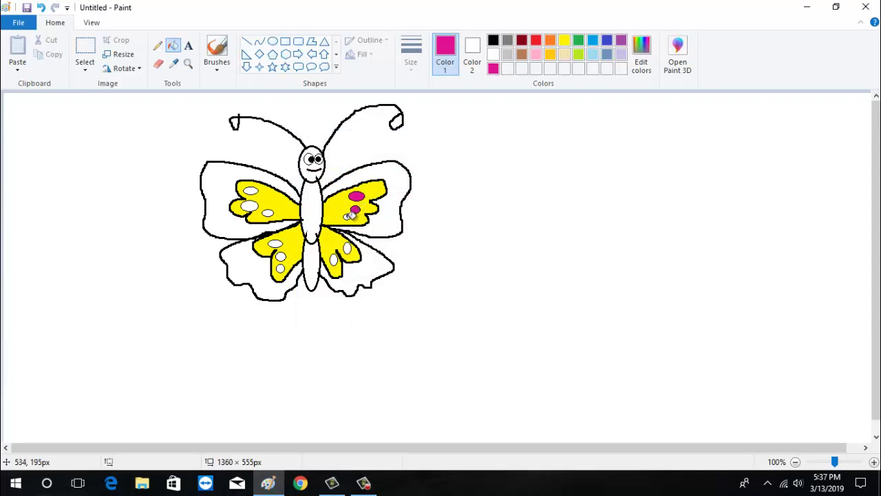
left_click(348, 216)
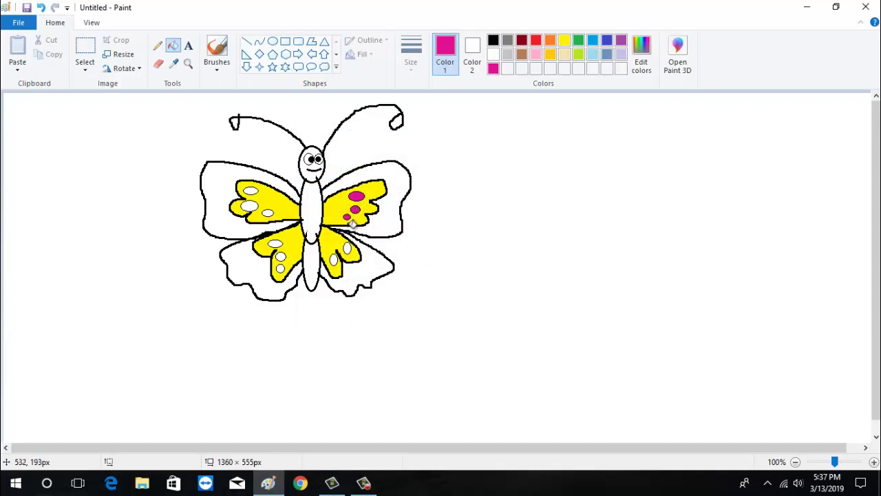
left_click(334, 259)
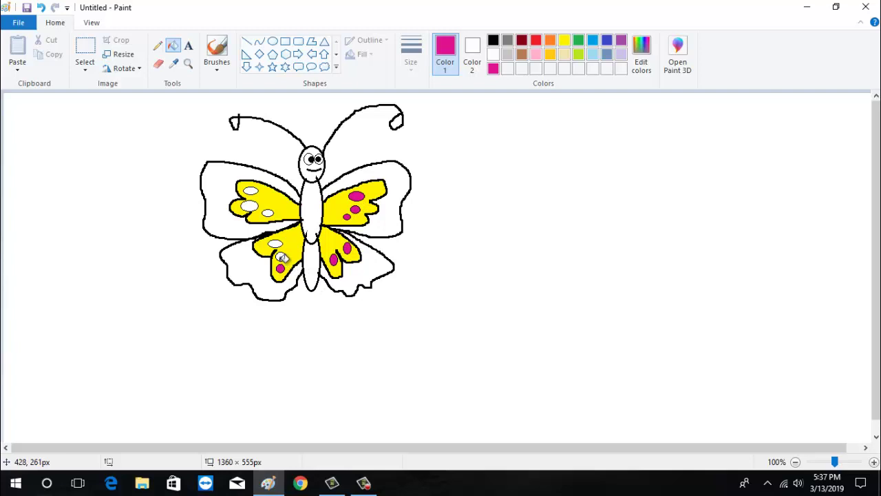
left_click(281, 257)
left_click(276, 243)
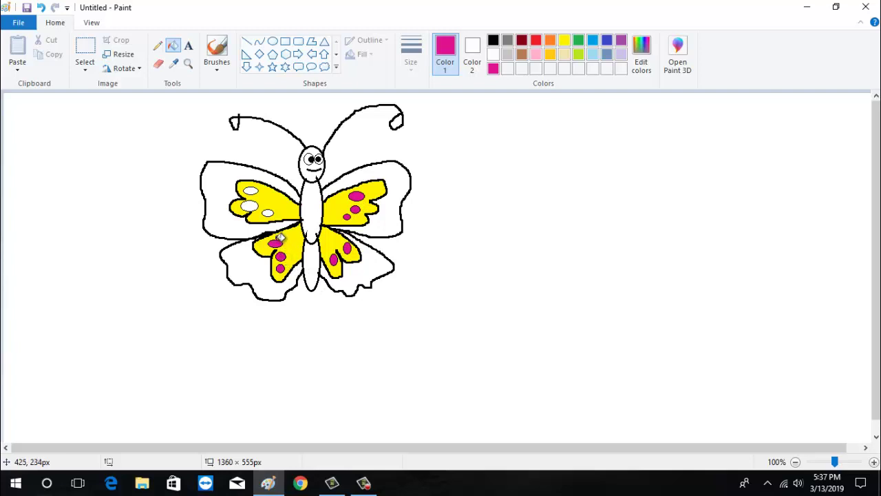
left_click(249, 205)
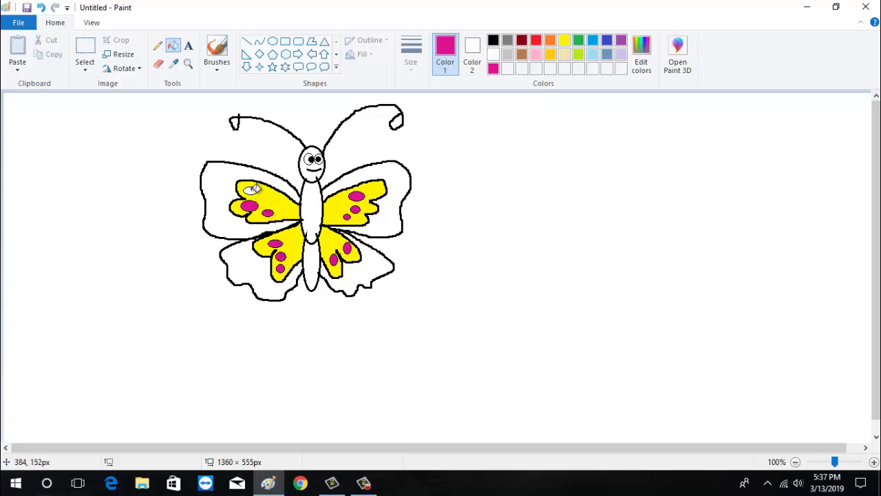
left_click(250, 190)
Mix a custom green with Red 104, Green 191, Blue 26 as the foreground colour.
left_click(580, 55)
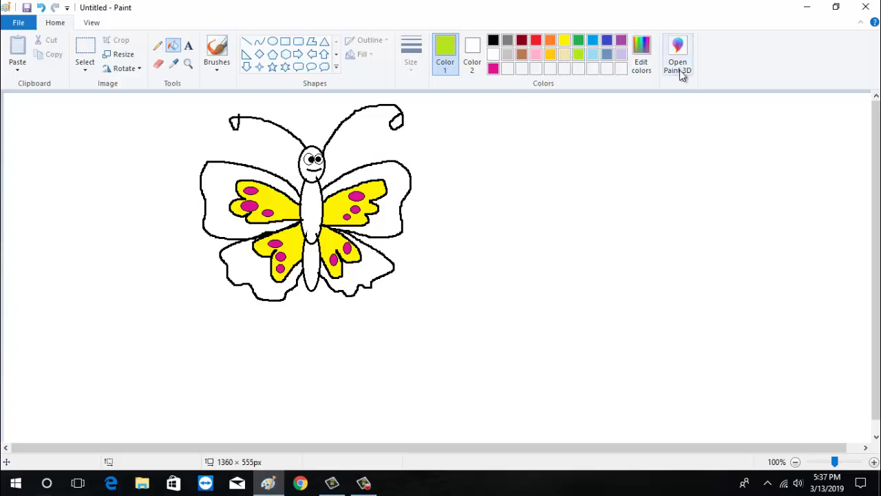
left_click(642, 74)
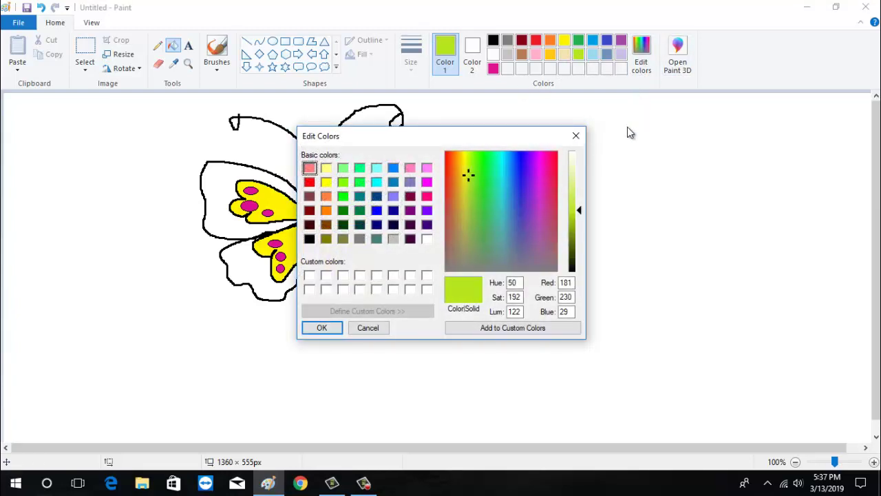
left_click(574, 228)
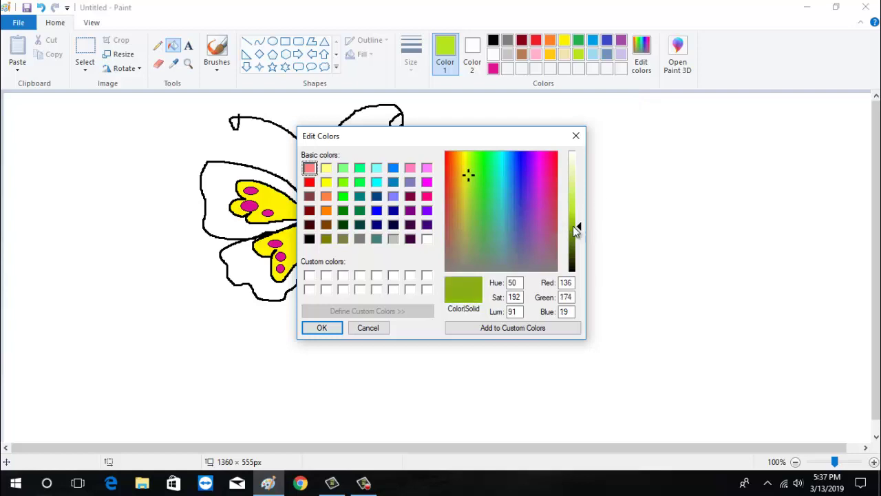
left_click(481, 172)
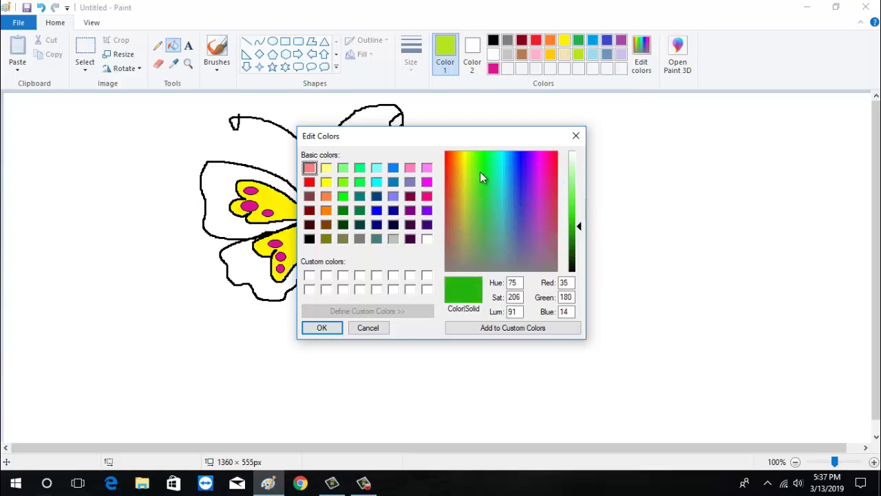
left_click(578, 201)
mouse_move(486, 173)
left_mouse_down()
mouse_move(485, 163)
mouse_move(474, 179)
left_mouse_up()
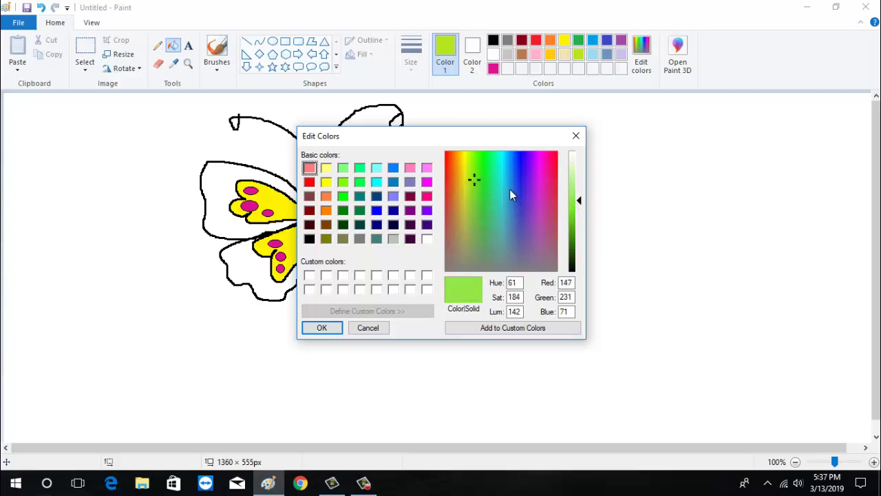
left_click(577, 221)
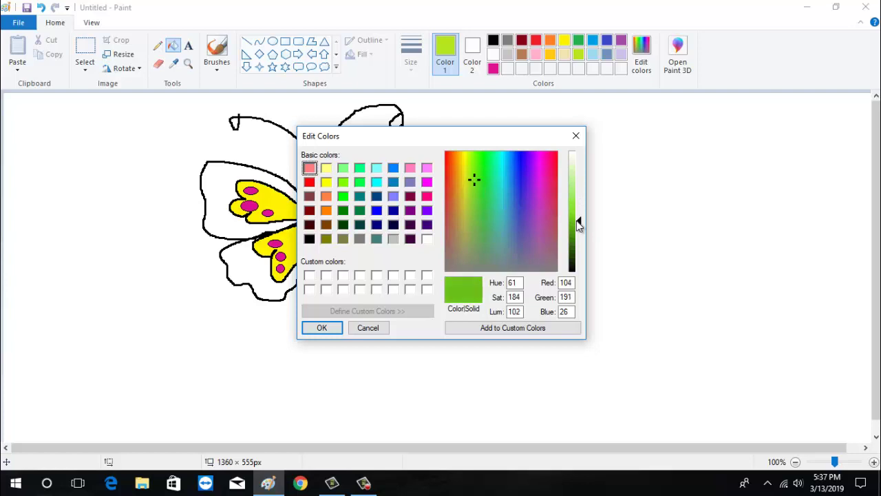
left_click(337, 327)
Fill the outer areas of all four wings with the custom green.
left_click(390, 197)
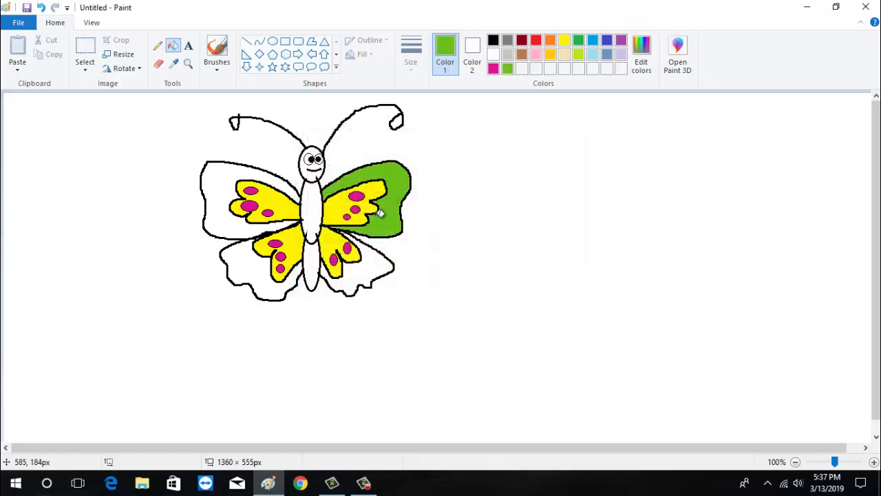
left_click(246, 178)
left_click(260, 272)
left_click(377, 256)
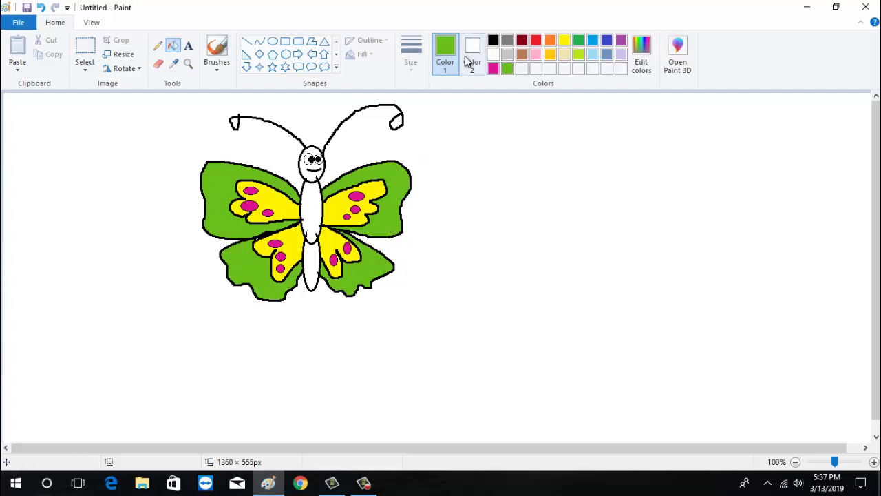
Draw two black lines across the upper body segment and two across the lower one with the Pencil.
left_click(493, 42)
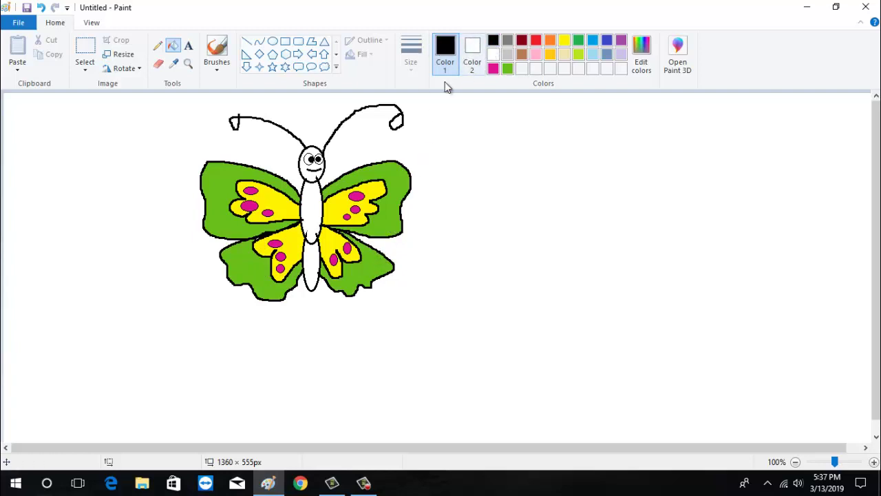
left_click(158, 45)
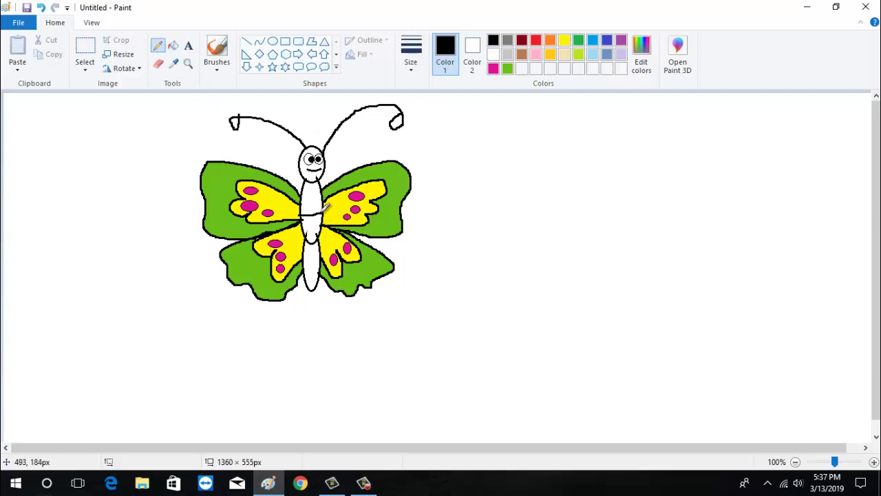
left_click_drag(303, 221, 314, 220)
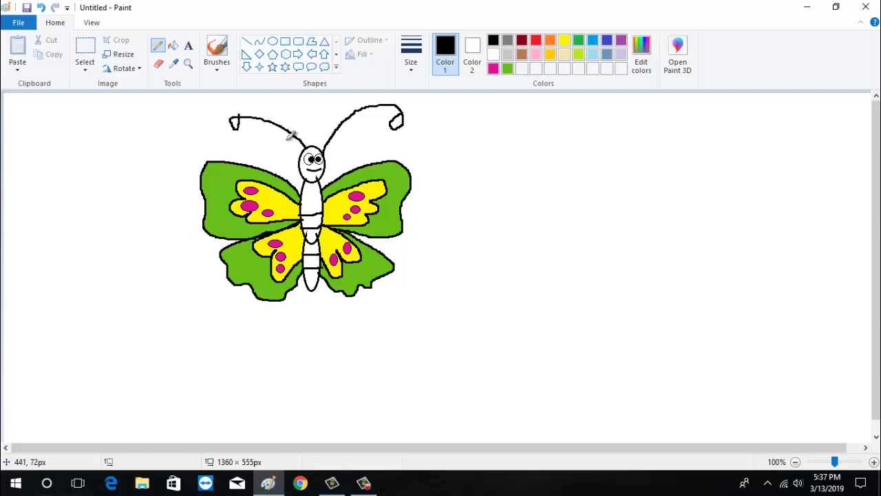
Fill the band between the lines in each of the two body segments with light turquoise.
left_click(176, 49)
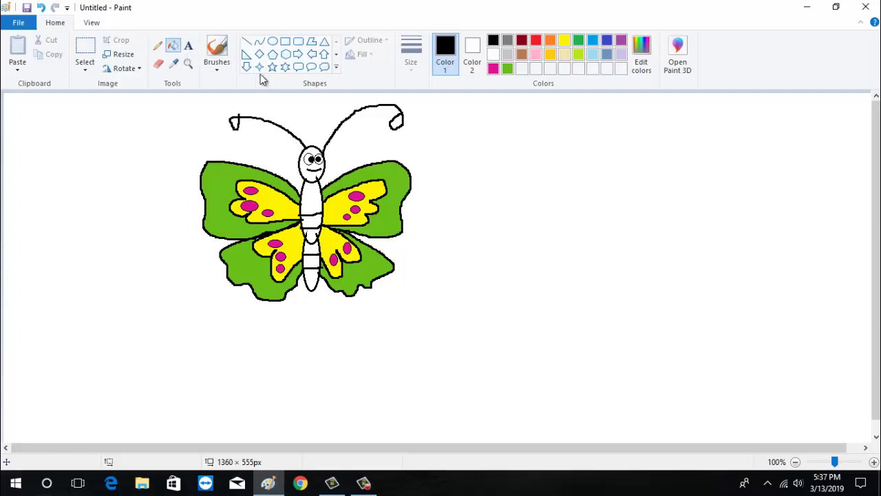
left_click(593, 55)
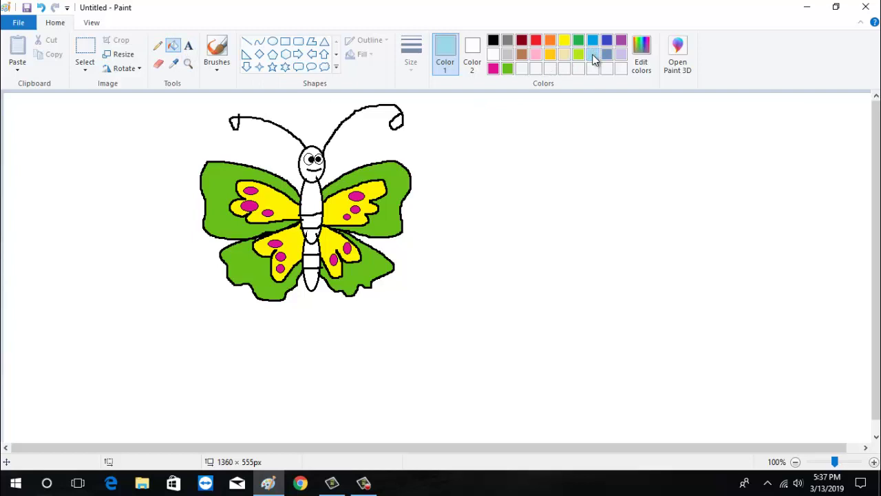
left_click(314, 221)
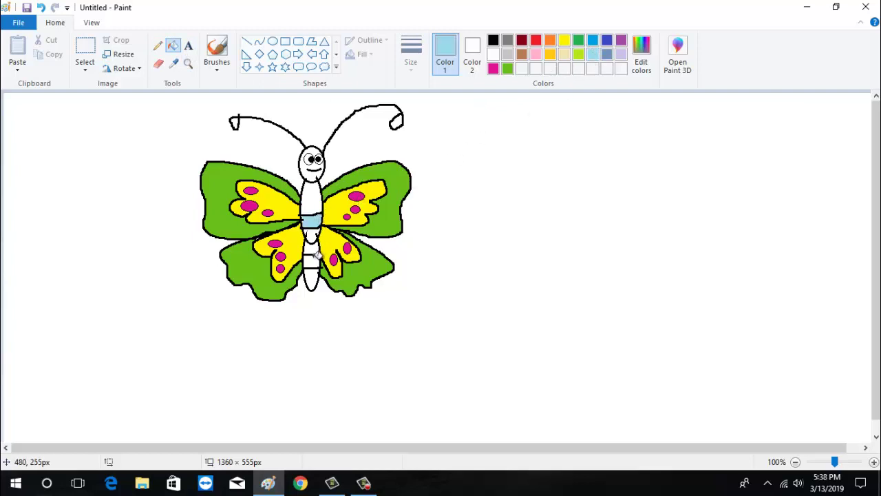
left_click(314, 259)
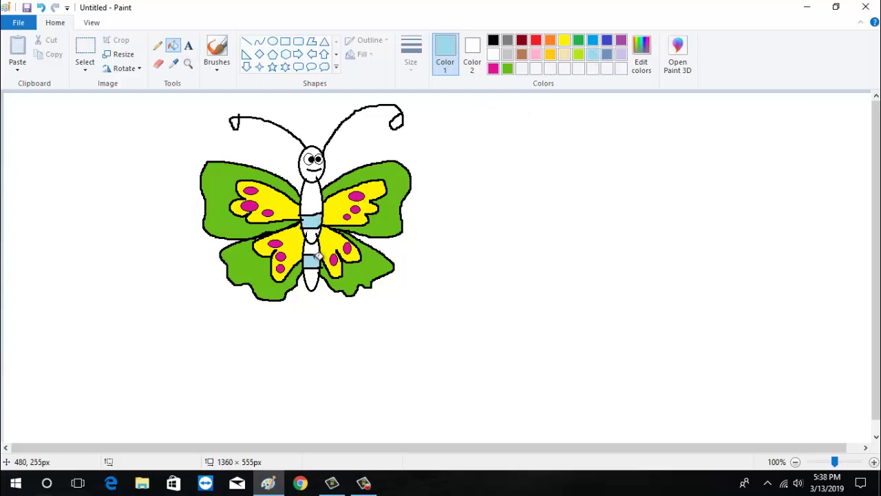
Fill the remaining white sections of the body below the head with indigo.
left_click(606, 41)
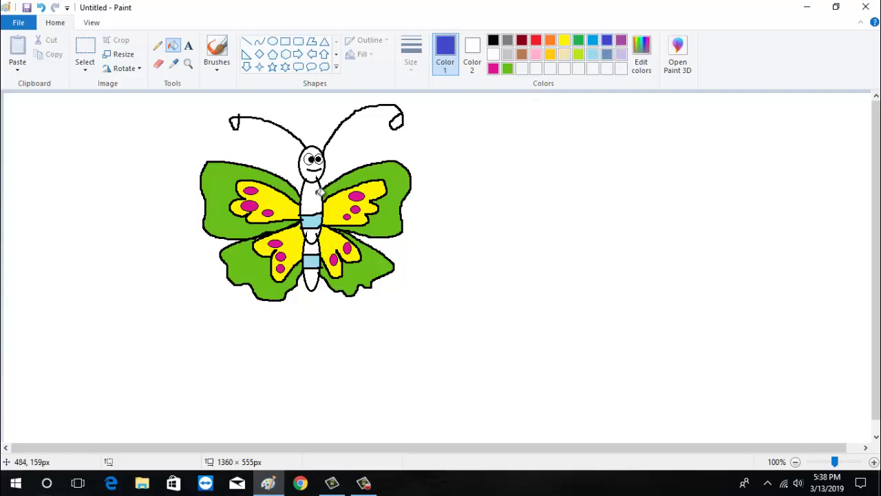
left_click(313, 196)
left_click(314, 242)
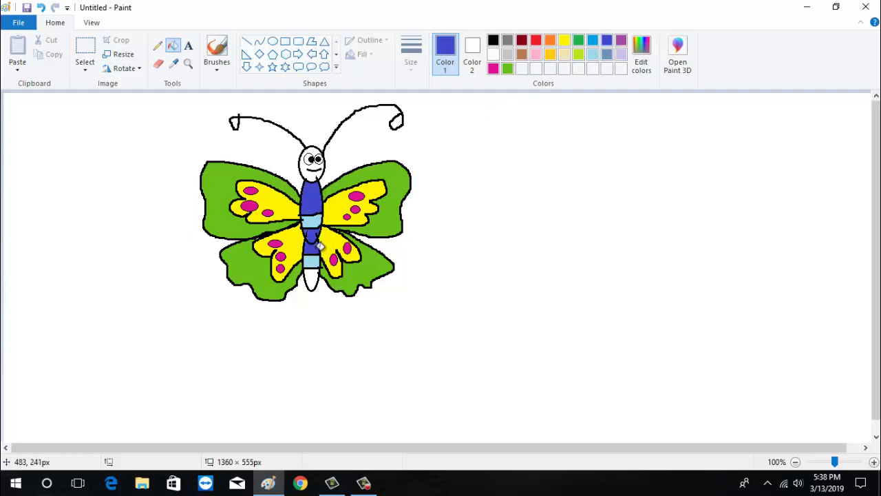
left_click(315, 278)
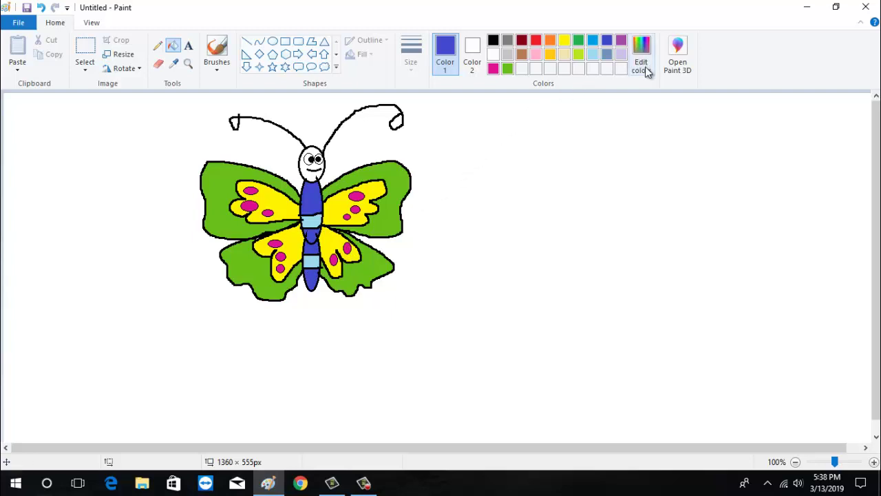
Draw extra black lines across the uppermost and lowest indigo body sections with the Pencil.
left_click(157, 45)
left_click(493, 40)
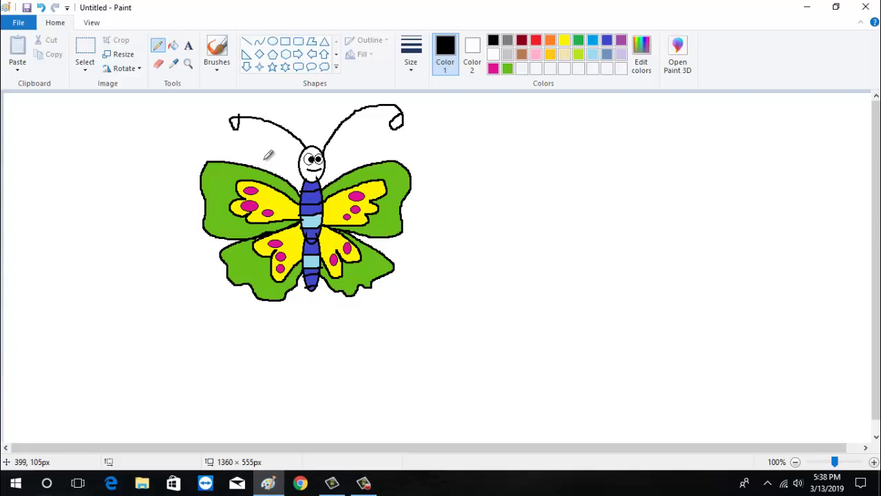
left_click(188, 47)
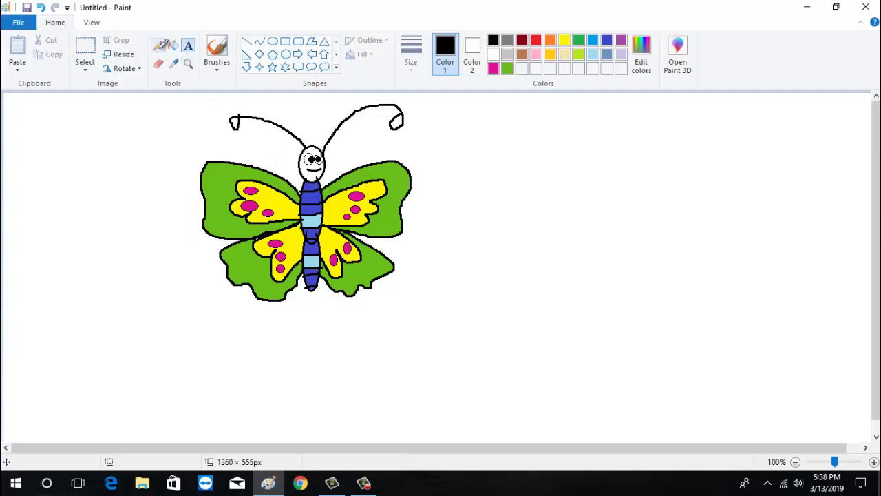
Fill the new bands in the uppermost and lowest body sections and the head with light turquoise.
left_click(172, 46)
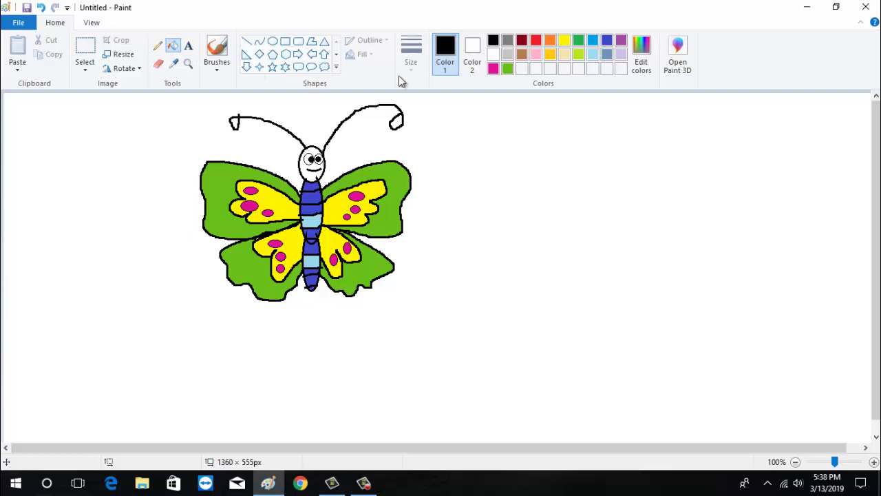
left_click(593, 54)
left_click(309, 197)
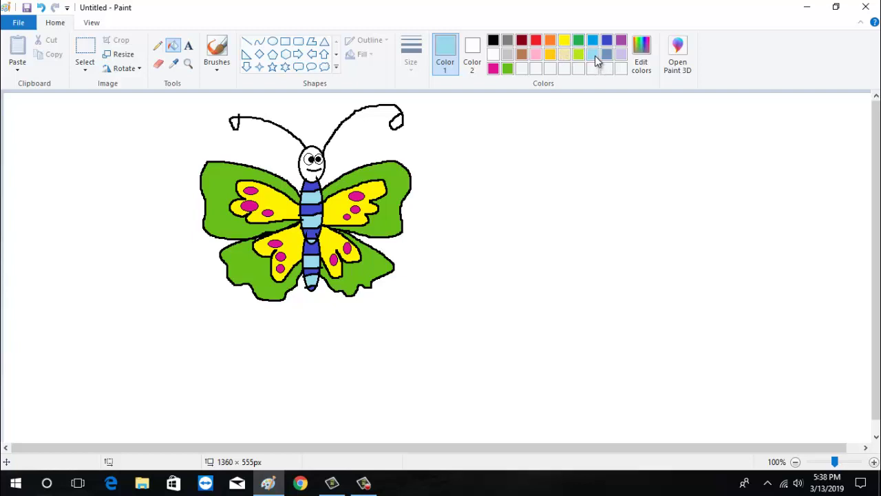
left_click(314, 157)
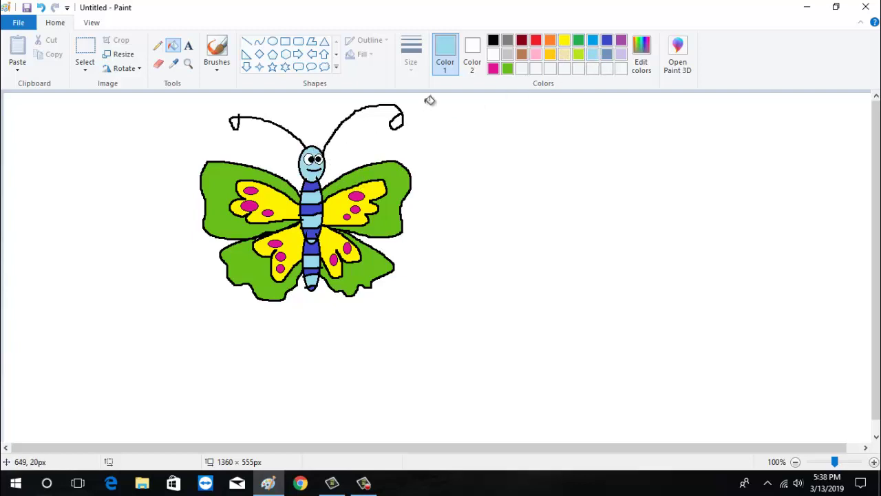
Fill the curled tips of both antennae with the custom magenta.
left_click(494, 69)
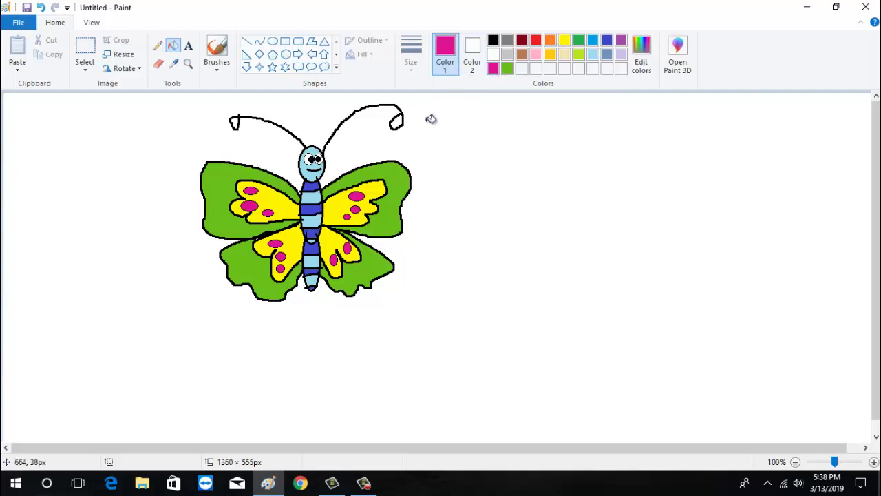
left_click(397, 122)
Select the whole butterfly with a rectangular selection and move it down and right towards the middle of the canvas.
left_click(86, 48)
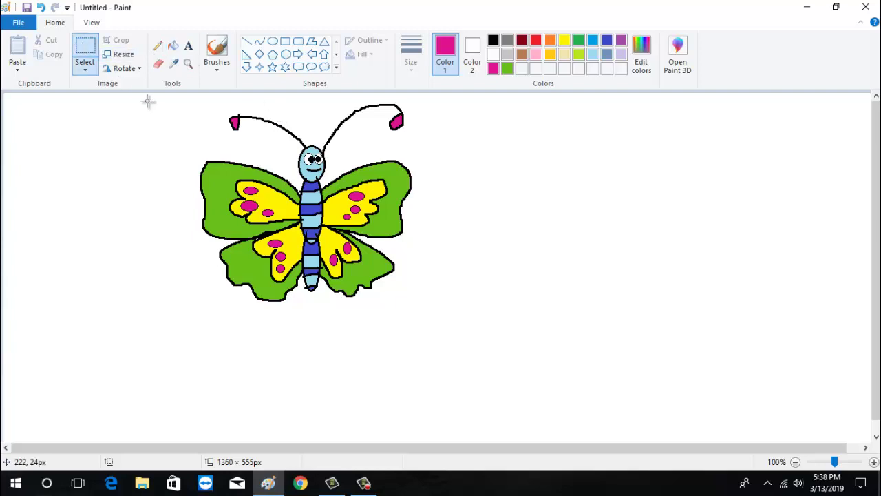
left_click_drag(147, 100, 442, 312)
left_click_drag(353, 229, 421, 265)
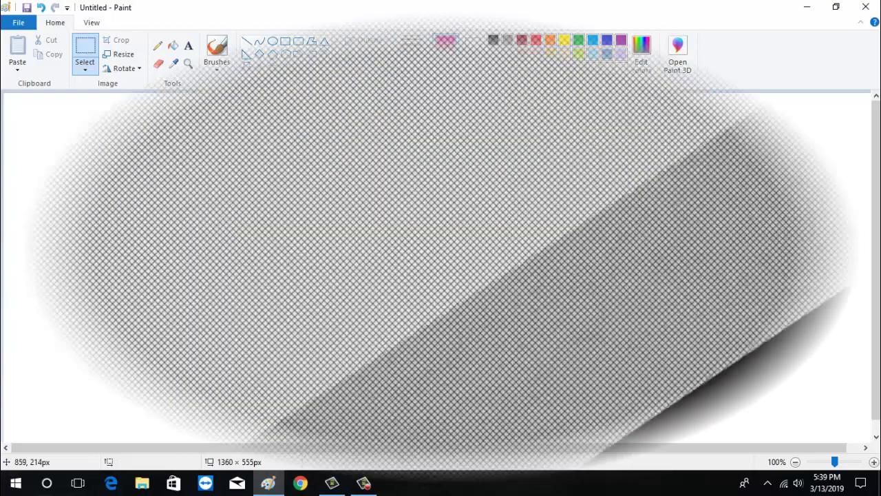